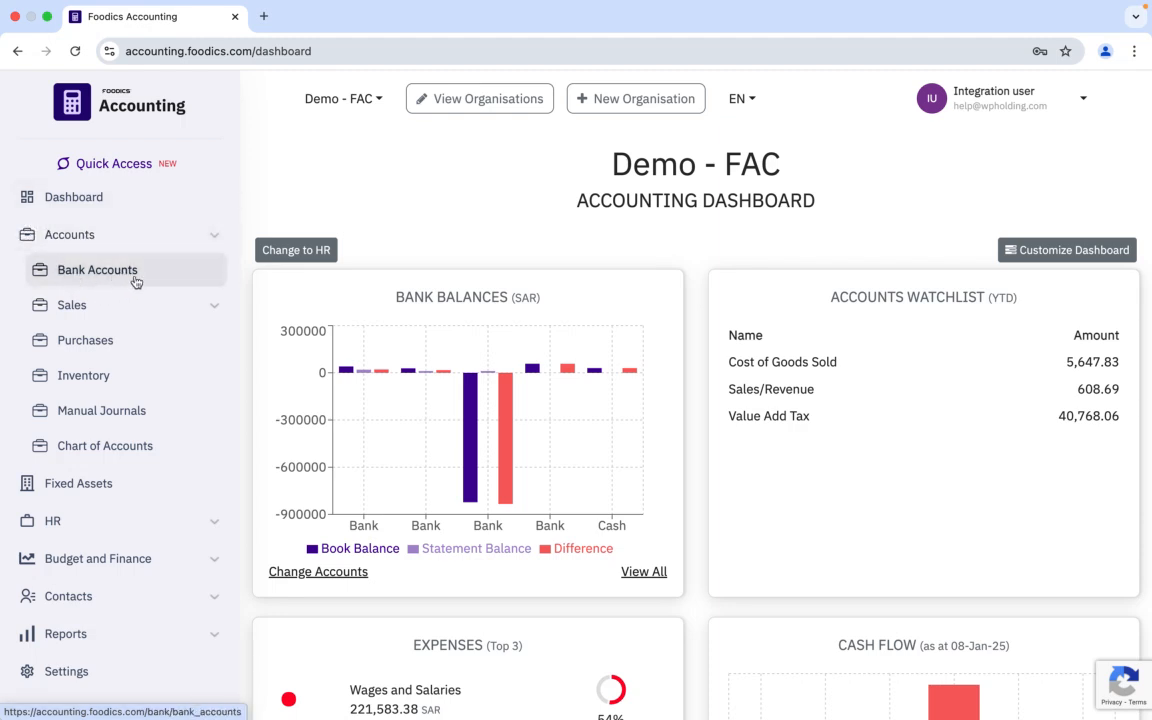
Step: Start a new Spend Money transaction from the Bank Alinma bank account's transactions
{"action": "left_click", "coordinate": [132, 270]}
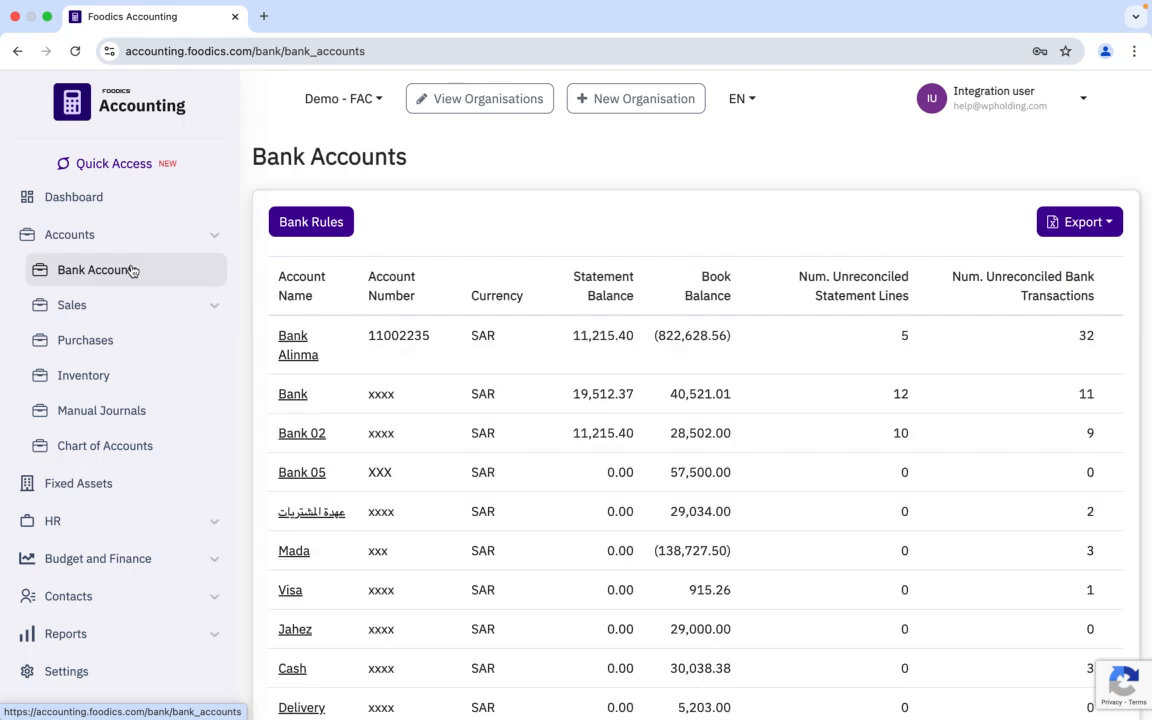
{"action": "left_click", "coordinate": [295, 346]}
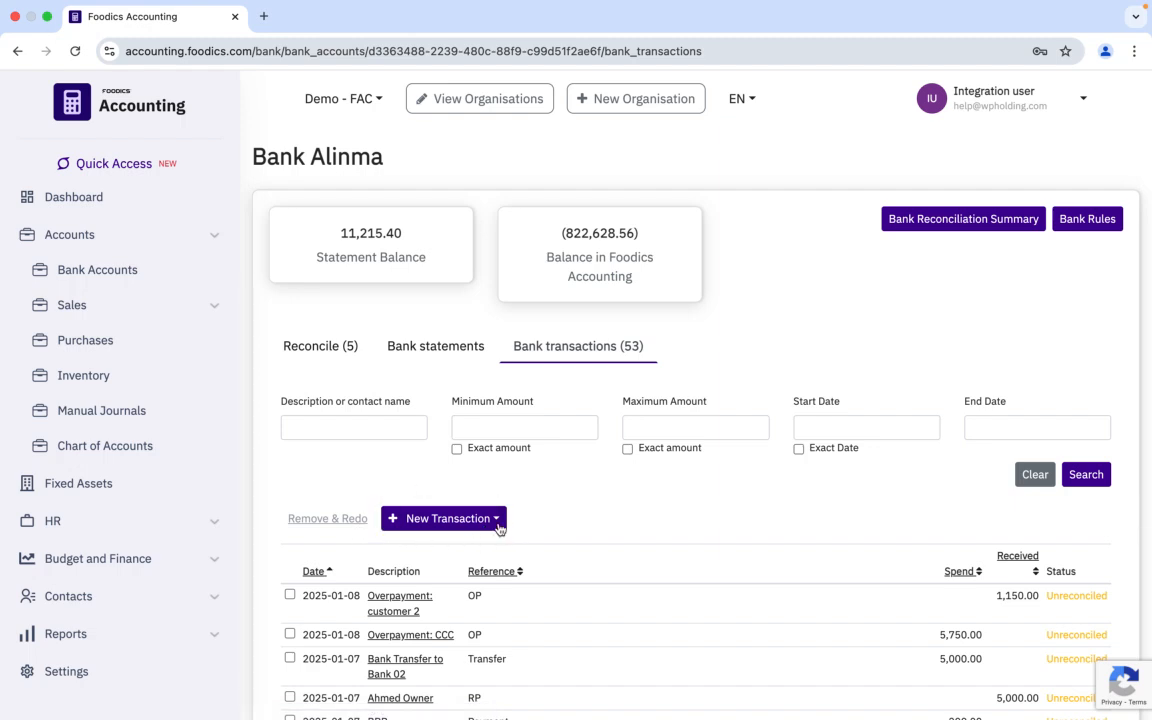
{"action": "left_click", "coordinate": [432, 521]}
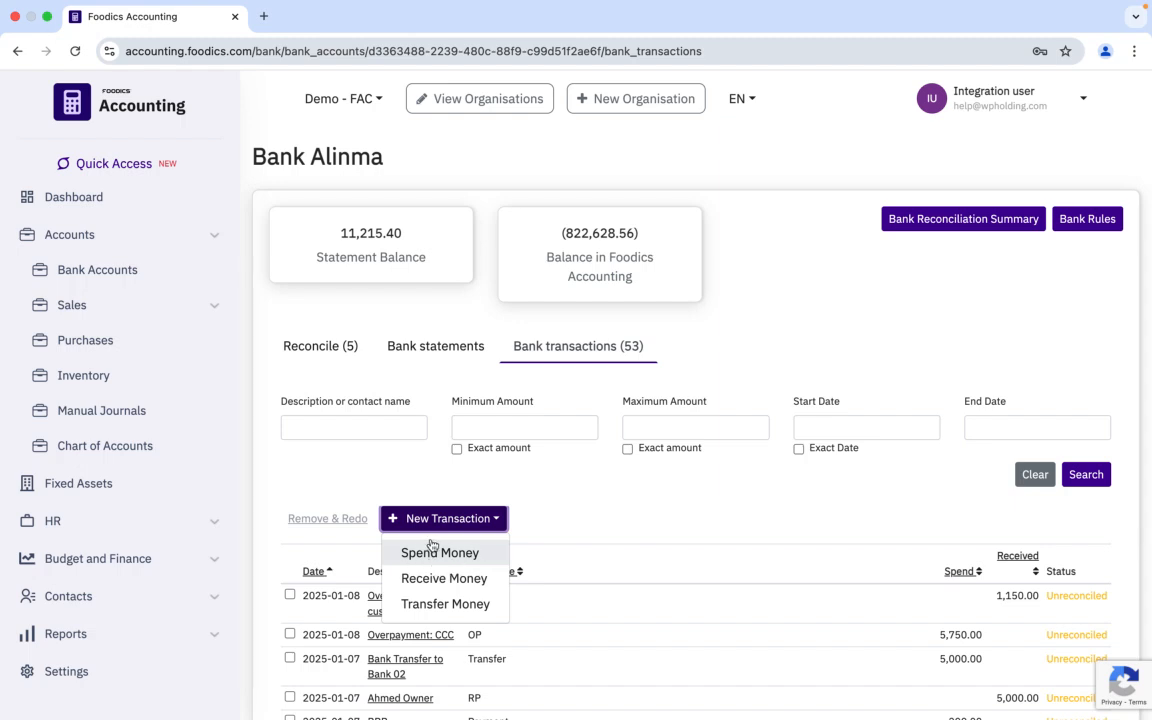
{"action": "left_click", "coordinate": [459, 556]}
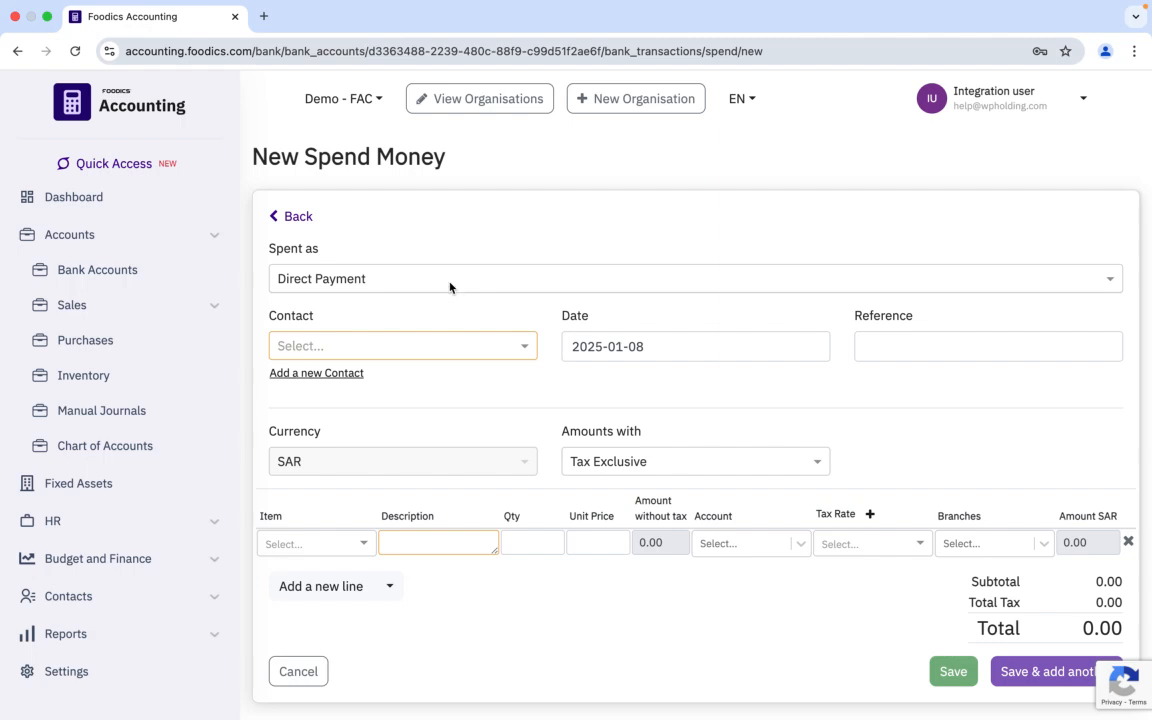
Step: Set the spend type to Overpayment, choose contact CCC, and set the reference to OP
{"action": "left_click", "coordinate": [450, 286]}
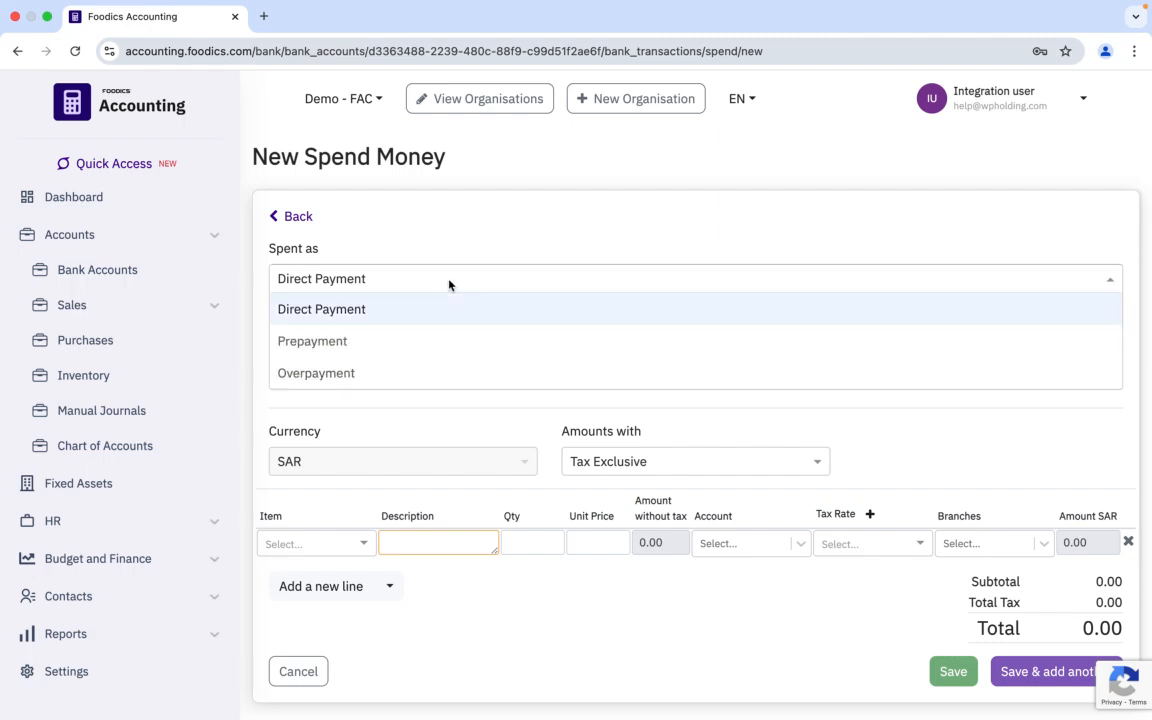
{"action": "left_click", "coordinate": [306, 376]}
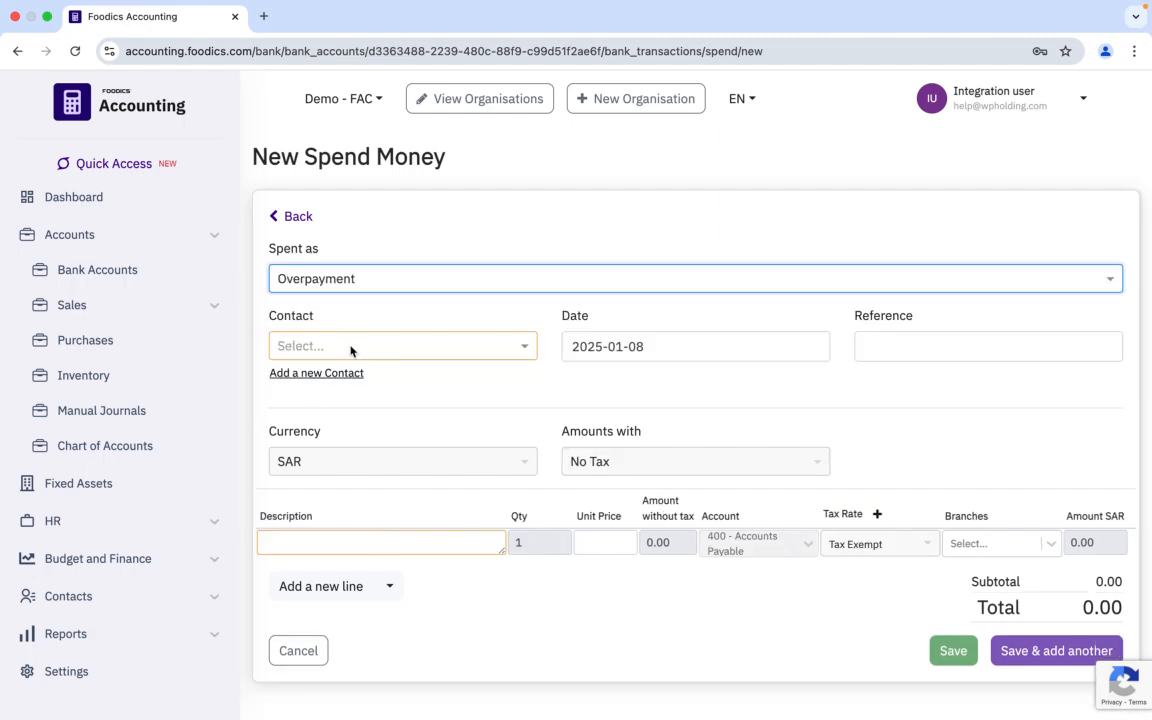
{"action": "left_click", "coordinate": [358, 345]}
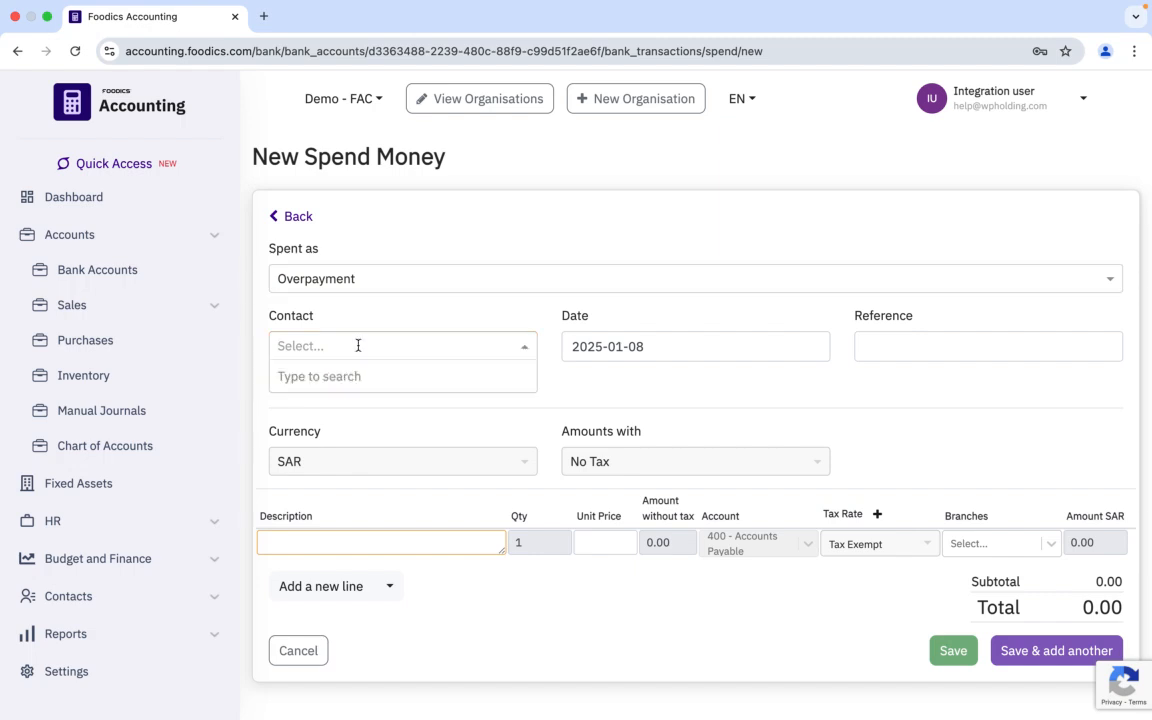
{"action": "type", "text": "CCC"}
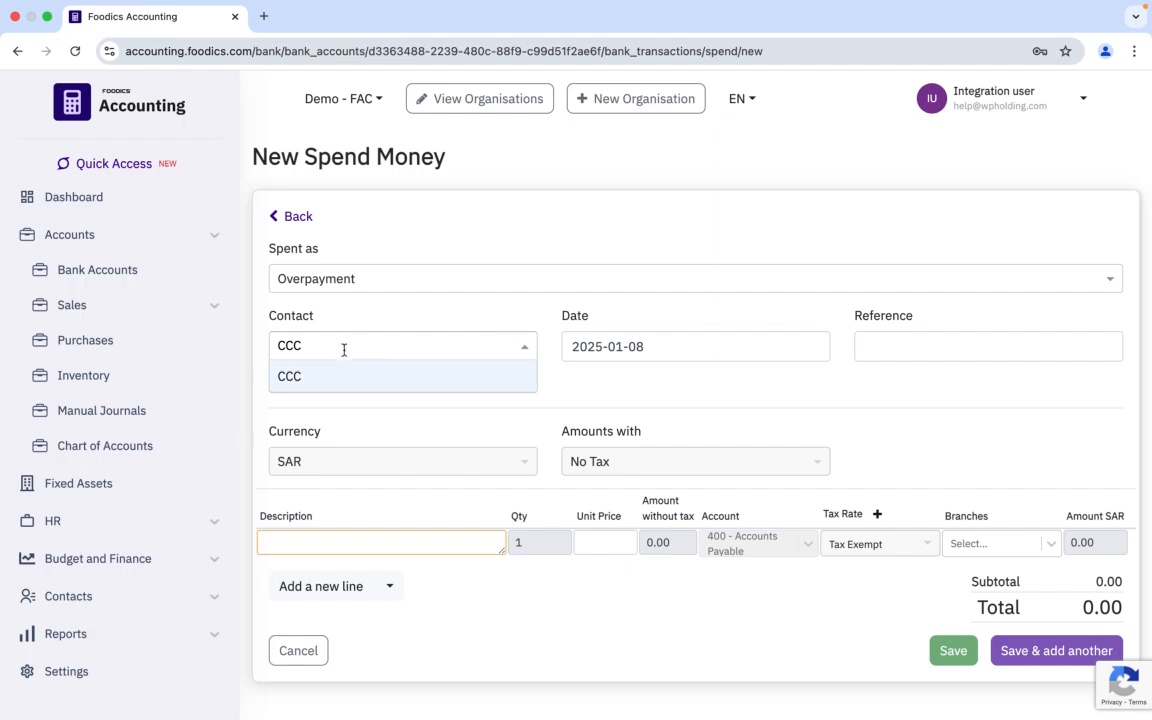
{"action": "left_click", "coordinate": [310, 378]}
{"action": "left_click", "coordinate": [876, 354]}
{"action": "left_click", "coordinate": [950, 386]}
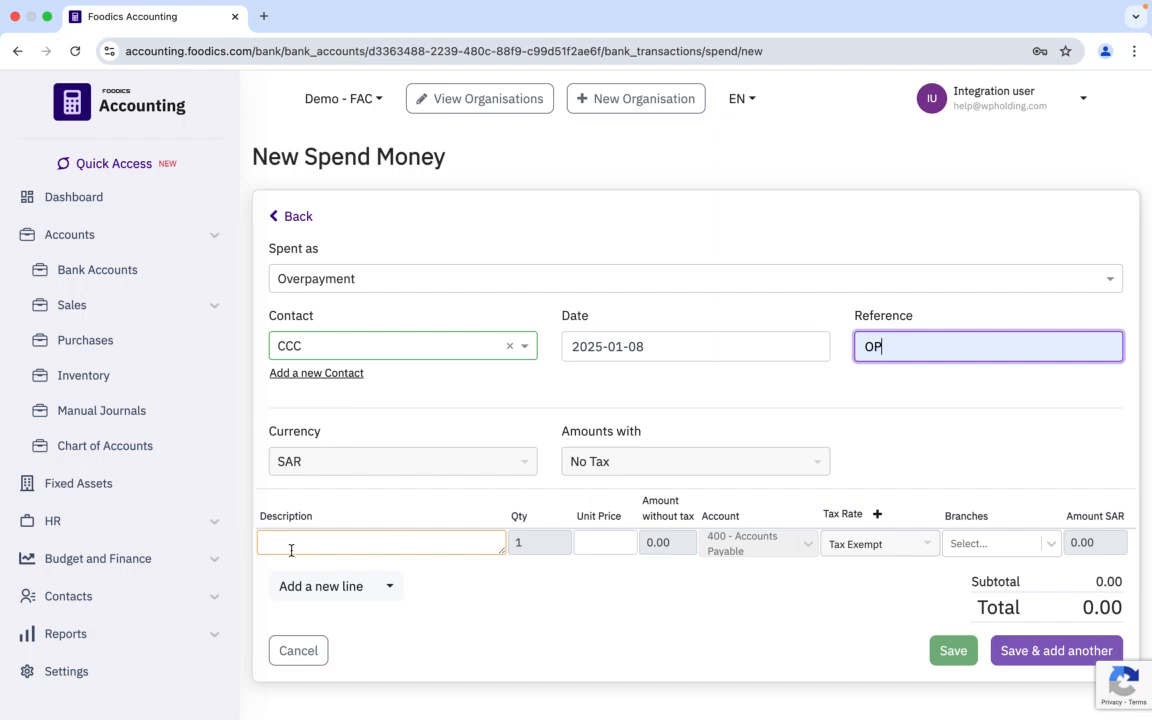
Step: Enter the line description "Overpayment for CCC"
{"action": "left_click", "coordinate": [331, 535]}
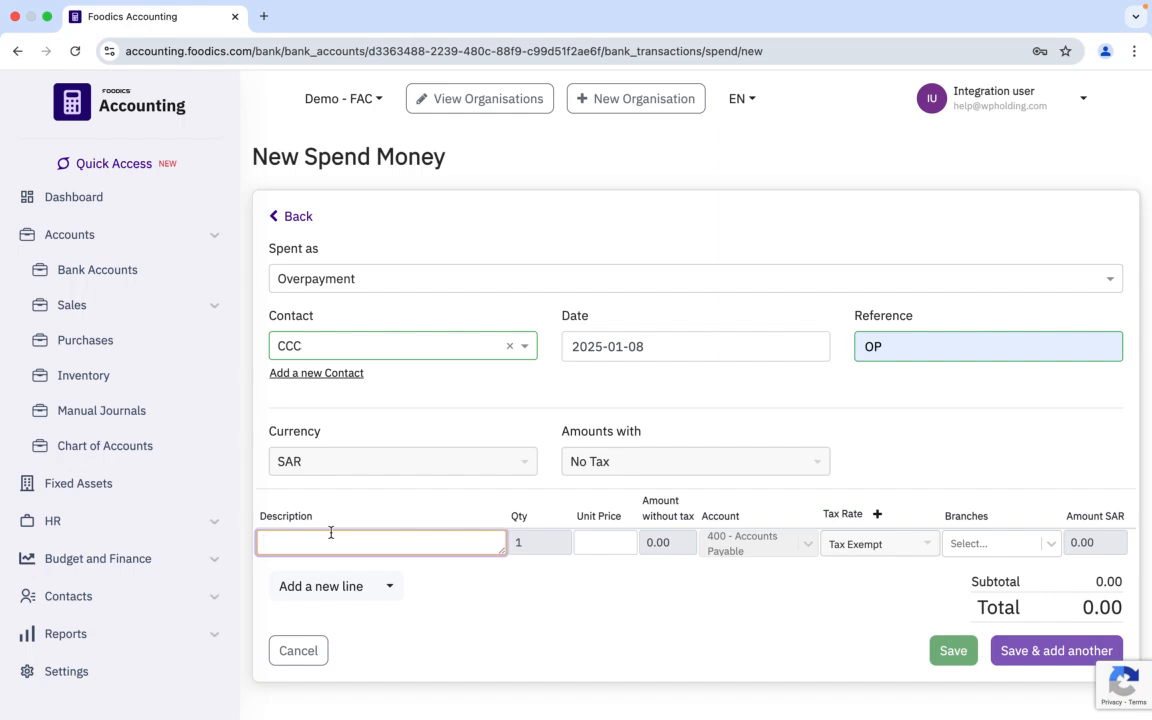
{"action": "type", "text": "Overpayment for ccc"}
{"action": "key", "text": "BackSpace"}
{"action": "key", "text": "BackSpace"}
{"action": "key", "text": "BackSpace"}
{"action": "type", "text": "CCC"}
Step: Set the unit price to 5750, choose Branch 4 as the branch, and save the transaction
{"action": "left_click", "coordinate": [584, 542]}
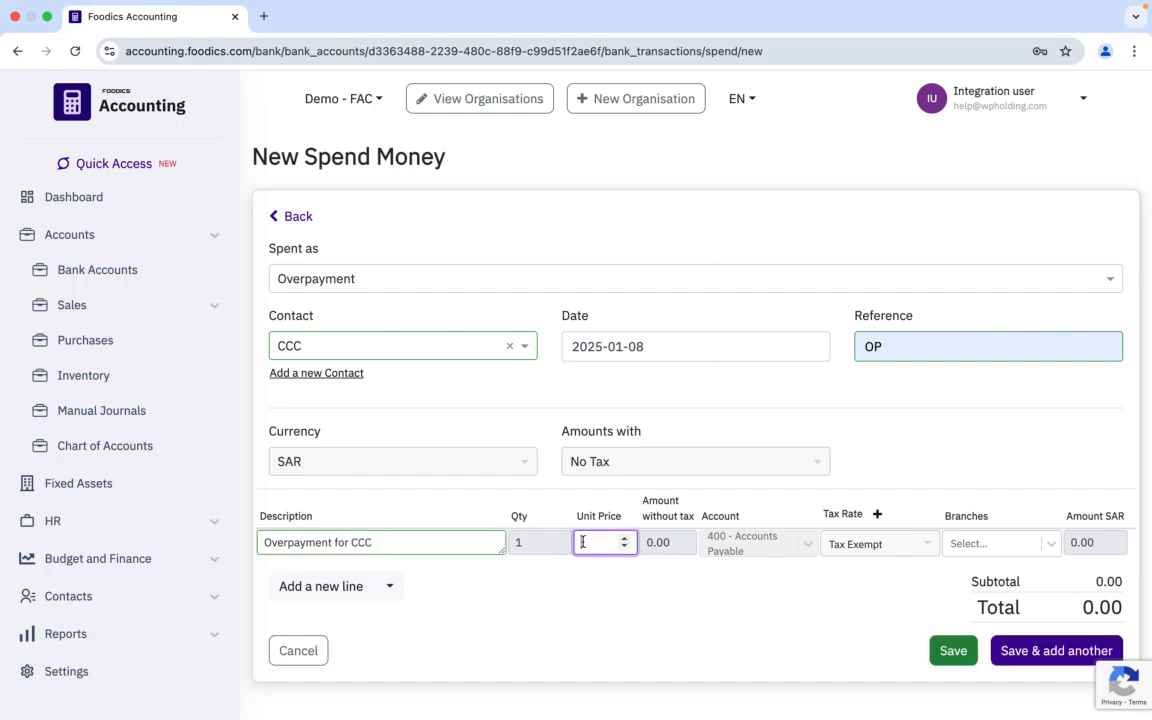
{"action": "type", "text": "5750"}
{"action": "left_click", "coordinate": [1008, 548]}
{"action": "left_click", "coordinate": [976, 580]}
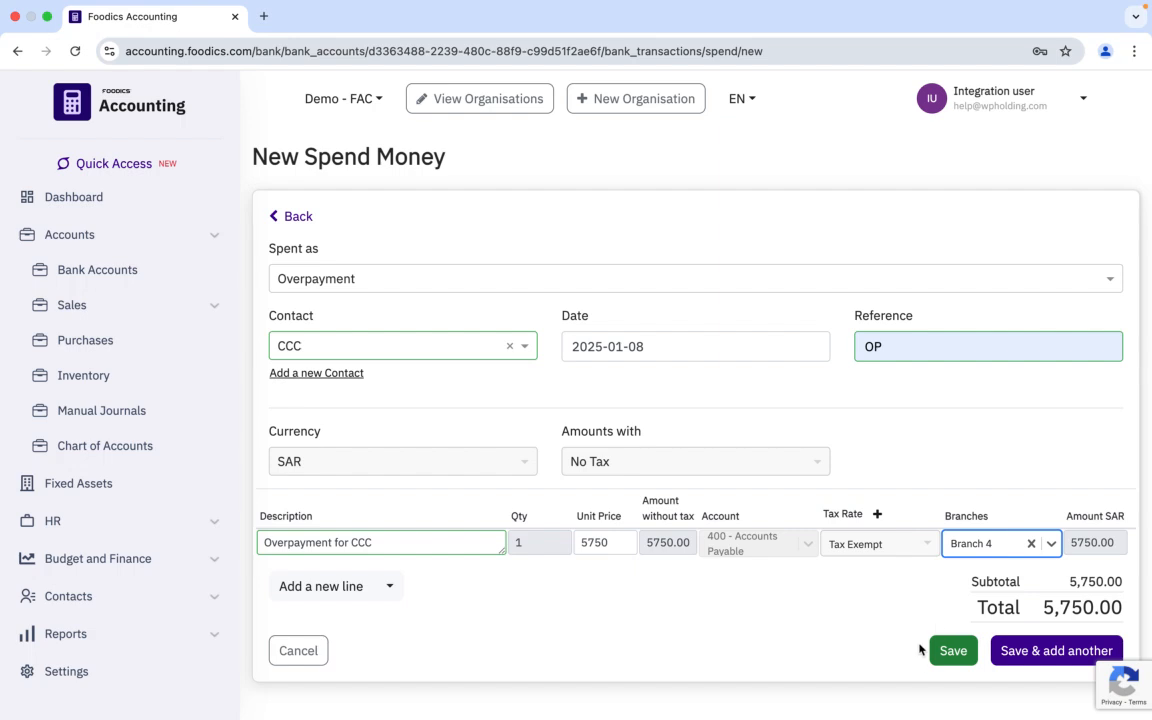
{"action": "left_click", "coordinate": [953, 652]}
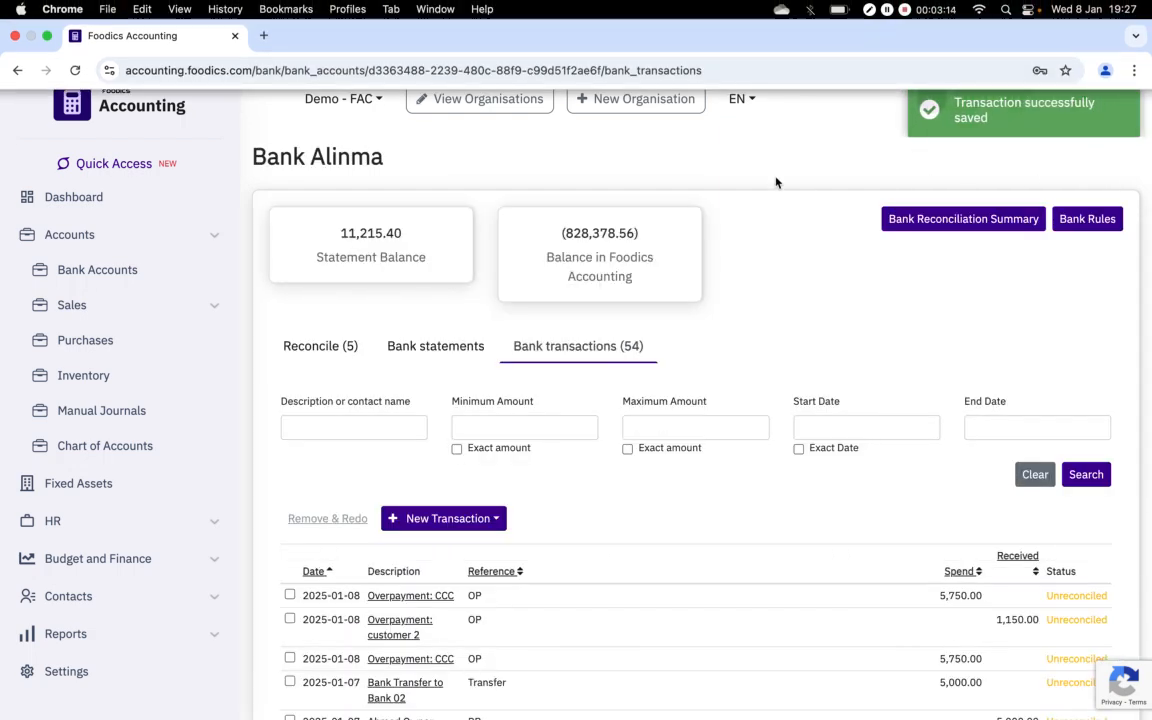
Step: Open the new CCC overpayment transaction and preview its printed journal, then close the print dialog
{"action": "scroll", "coordinate": [757, 440], "scroll_direction": "down", "scroll_amount": 1}
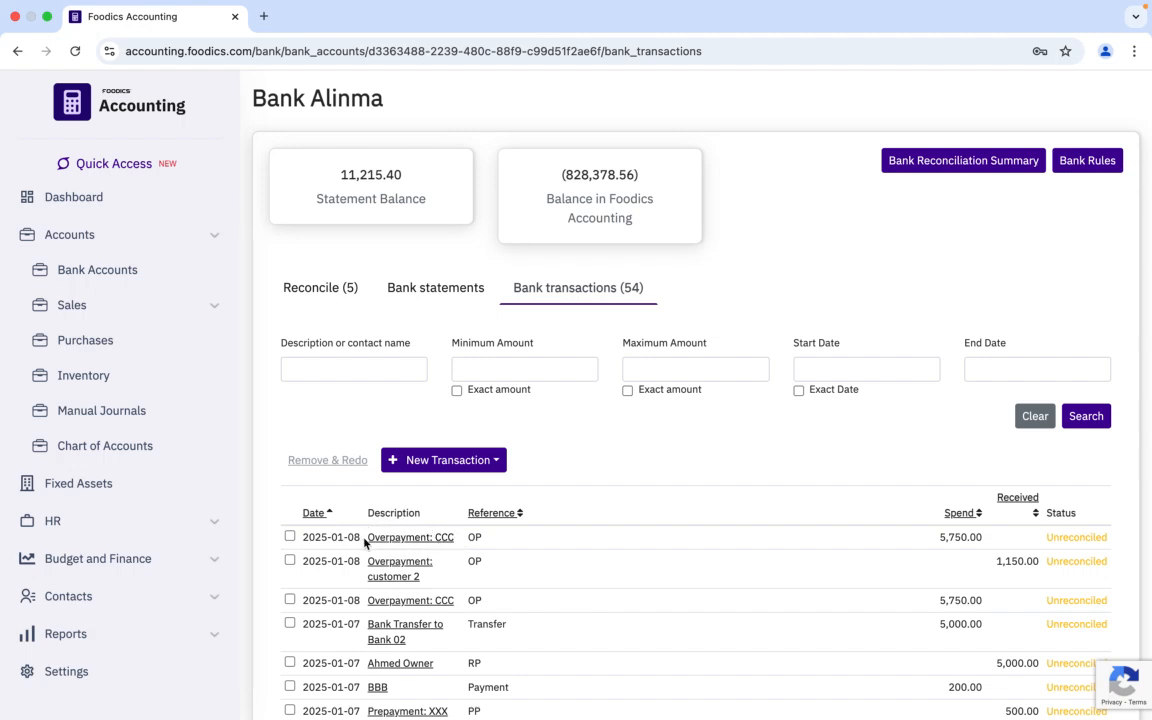
{"action": "left_click", "coordinate": [419, 540]}
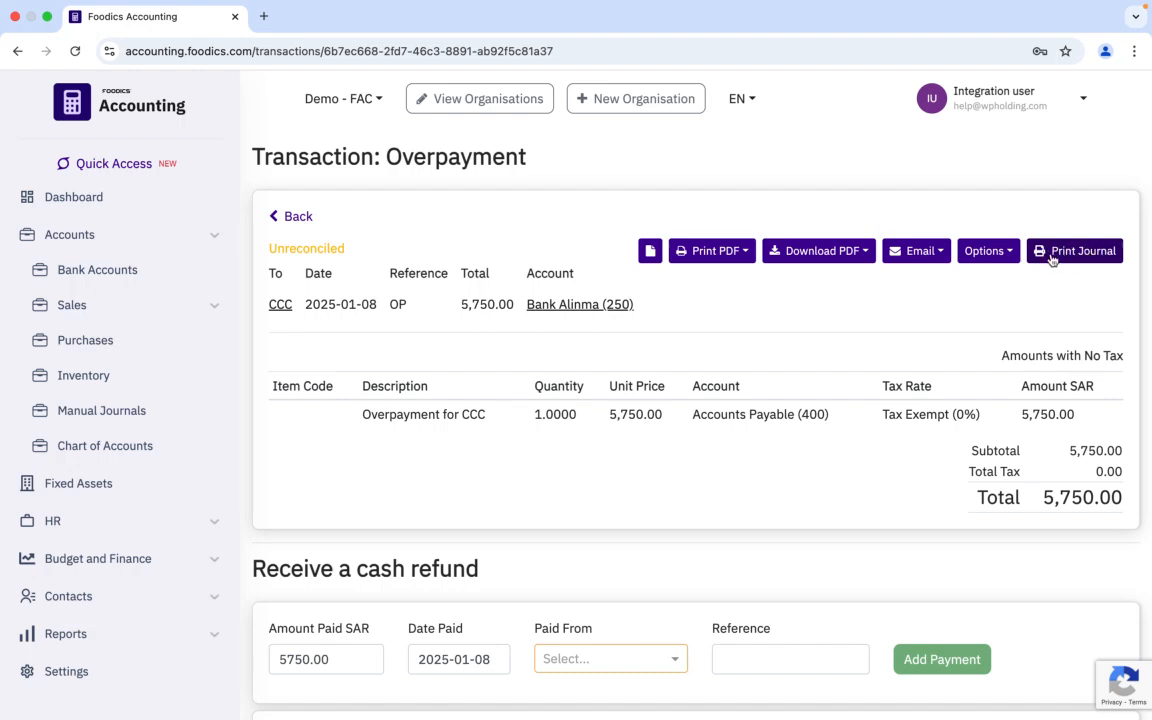
{"action": "left_click", "coordinate": [1073, 255]}
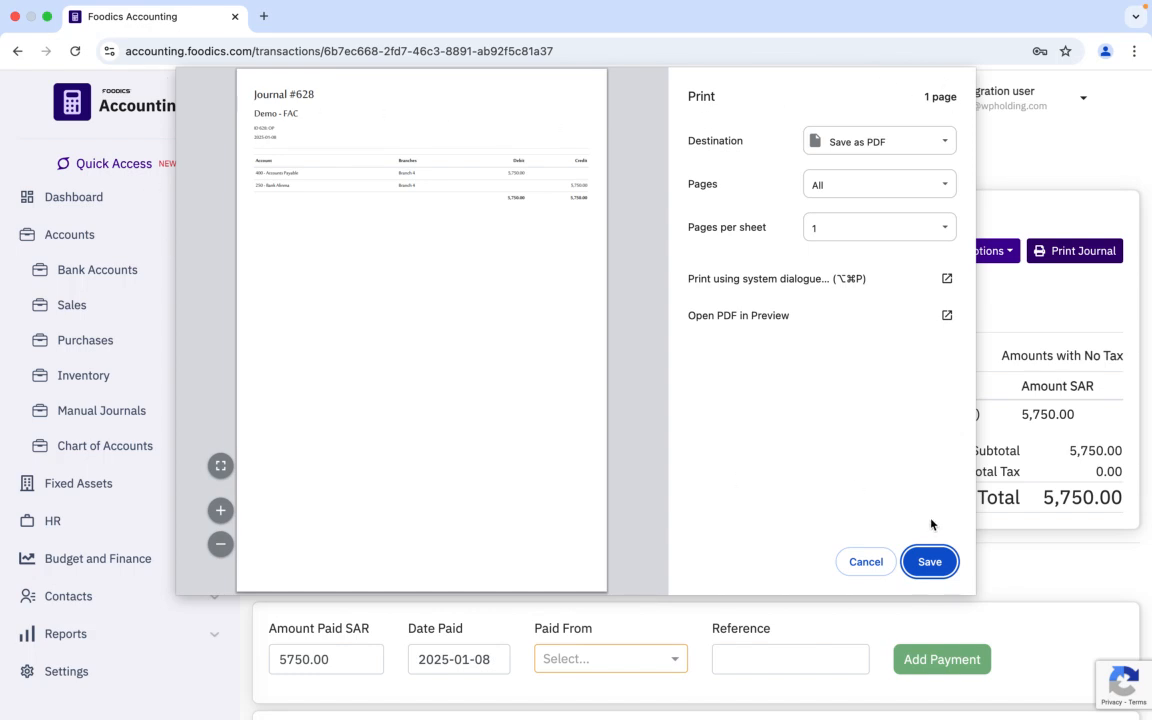
{"action": "left_click", "coordinate": [867, 562]}
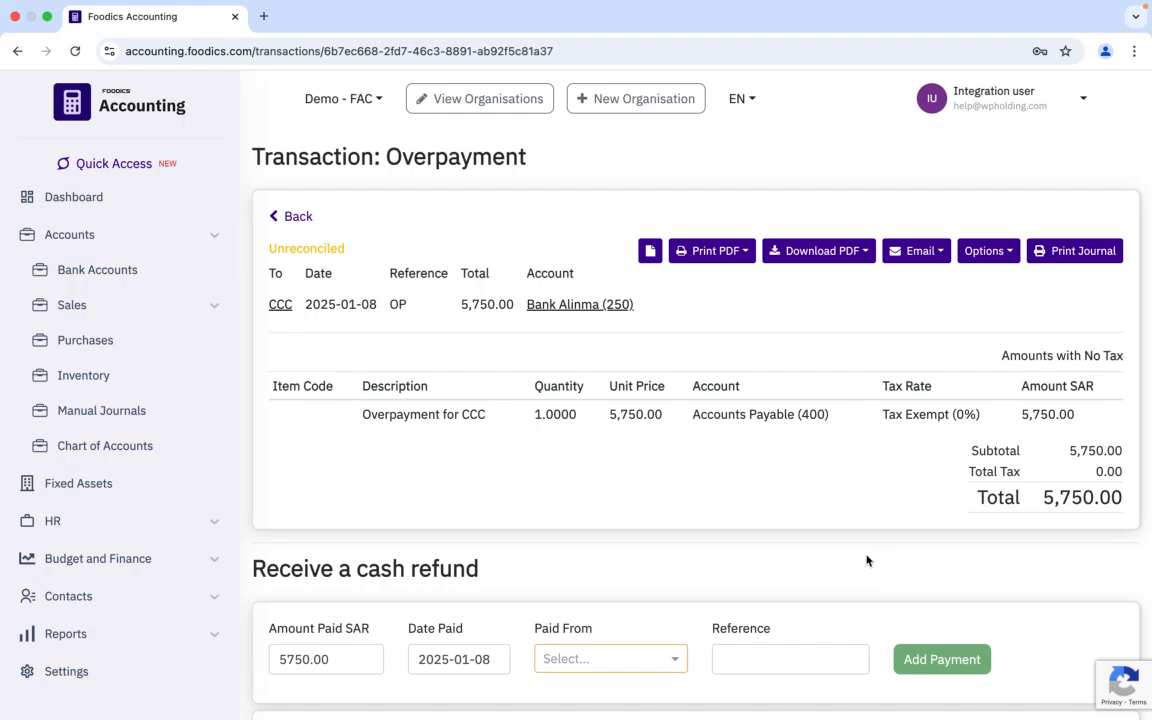
Step: Return to Bank Alinma's transactions and start a new Receive Money transaction
{"action": "left_click", "coordinate": [100, 273]}
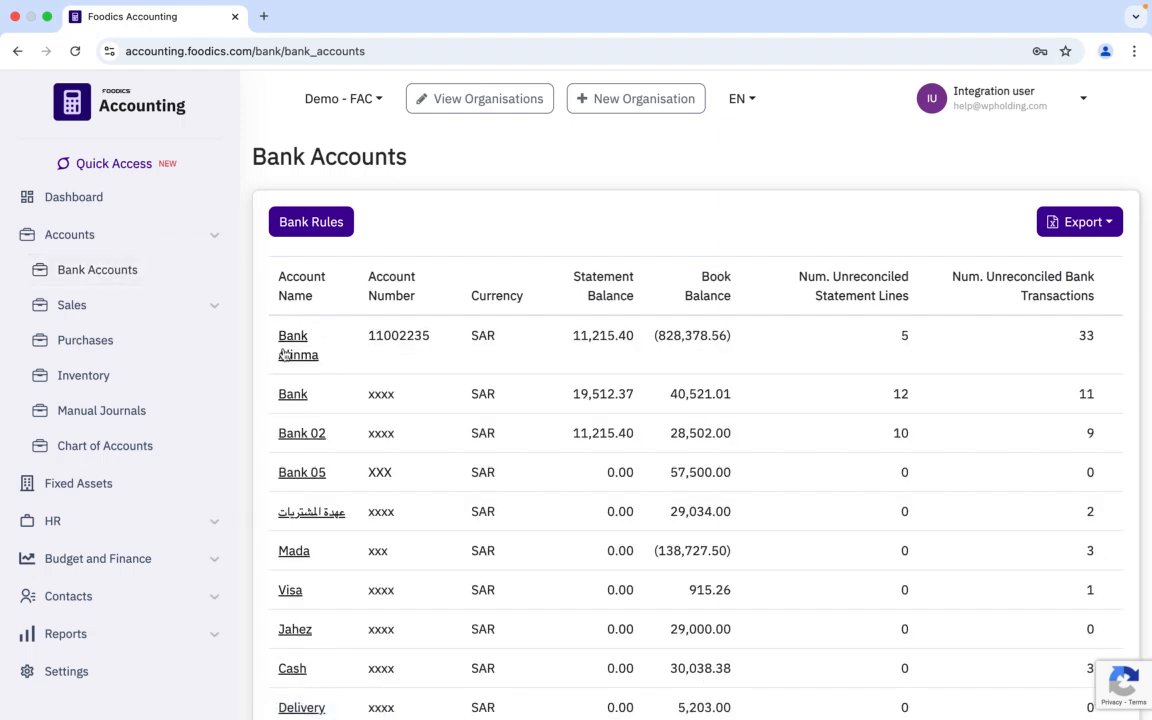
{"action": "left_click", "coordinate": [296, 360]}
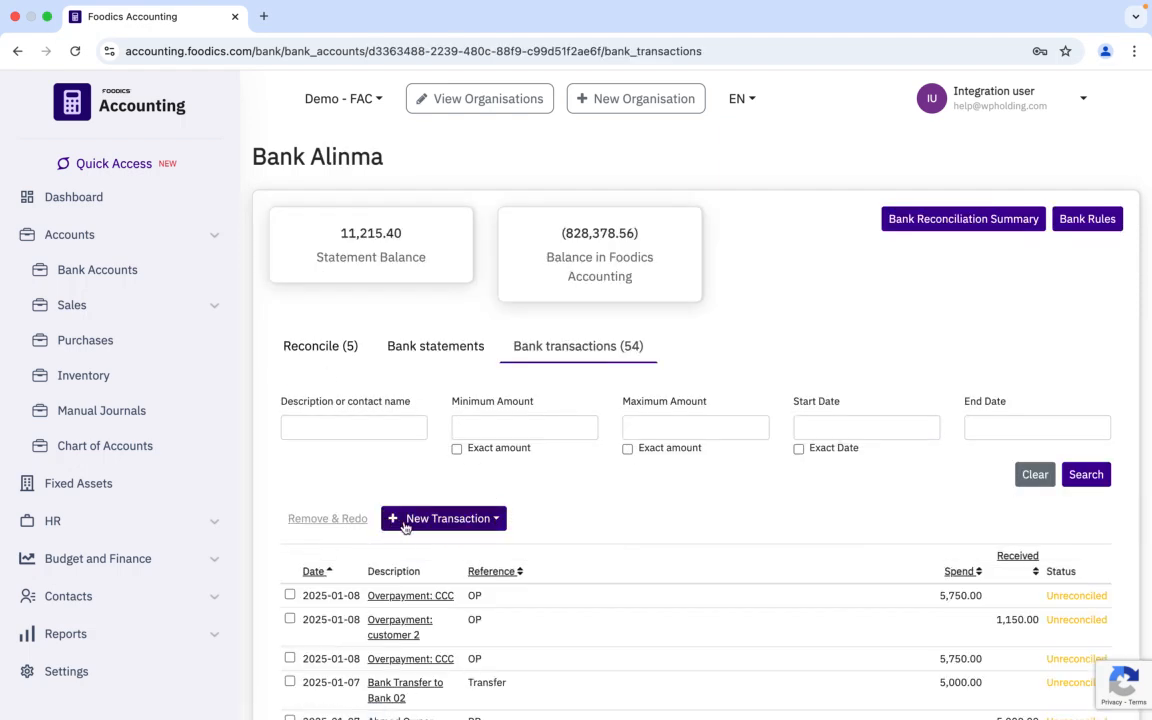
{"action": "left_click", "coordinate": [438, 522]}
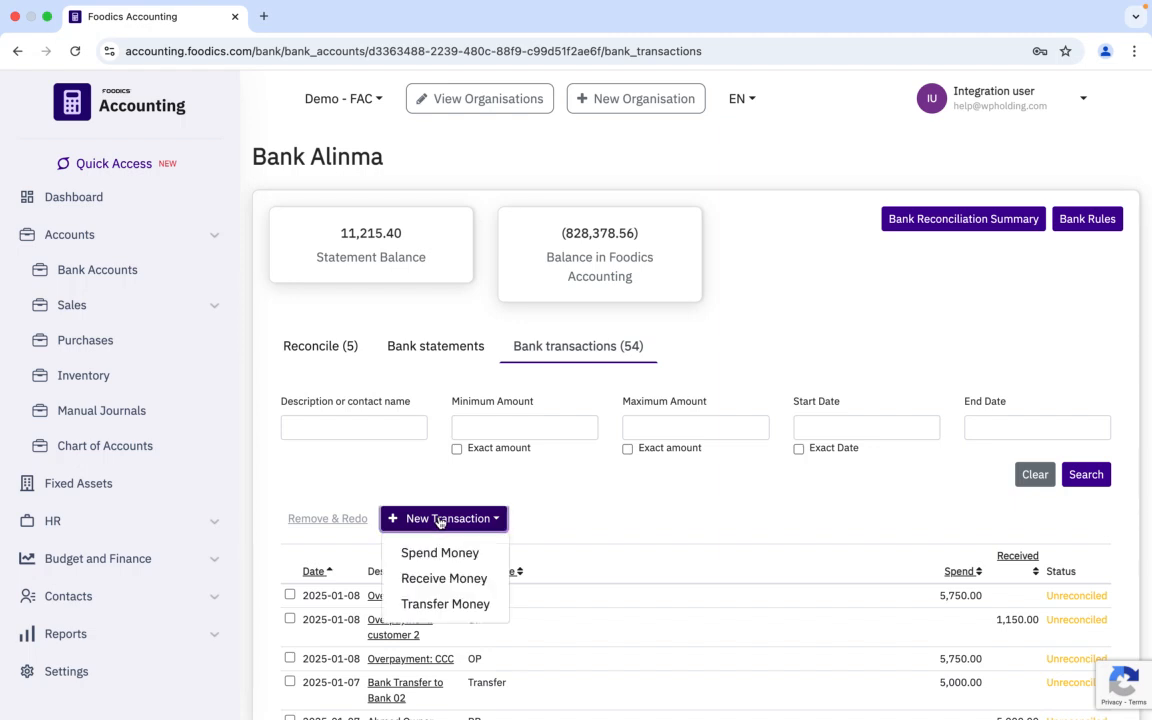
{"action": "left_click", "coordinate": [450, 585]}
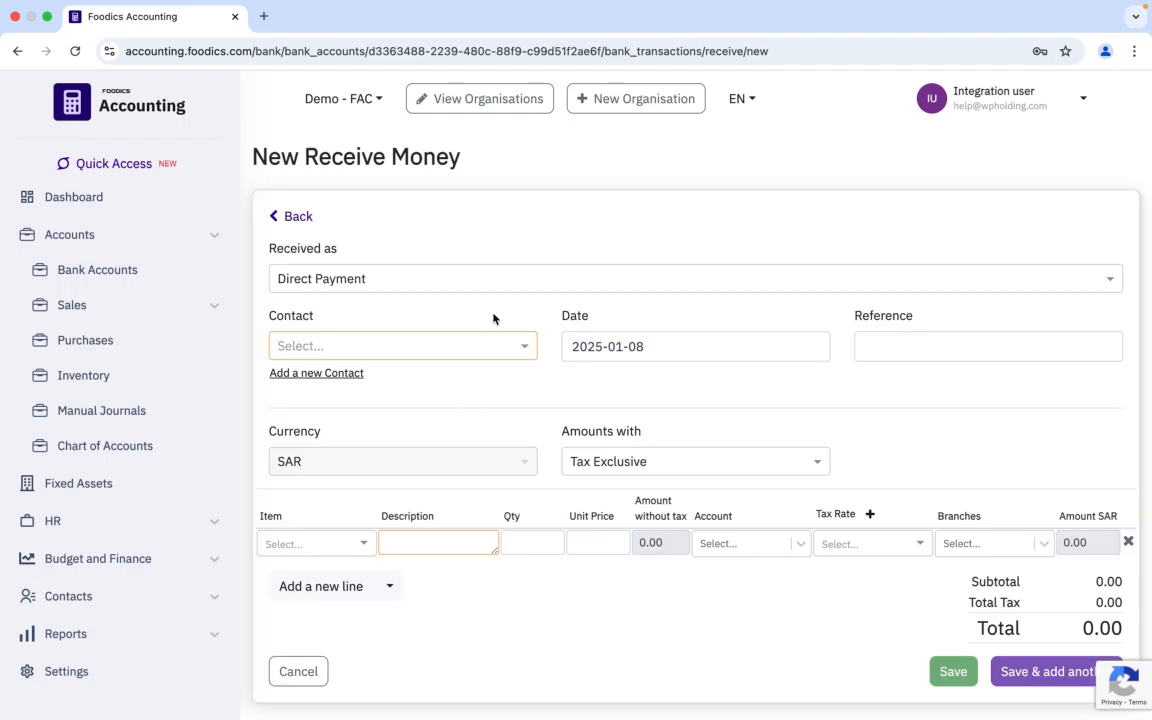
Step: Set the receive type to Overpayment, choose contact customer 2, and set the reference to OP
{"action": "left_click", "coordinate": [414, 282]}
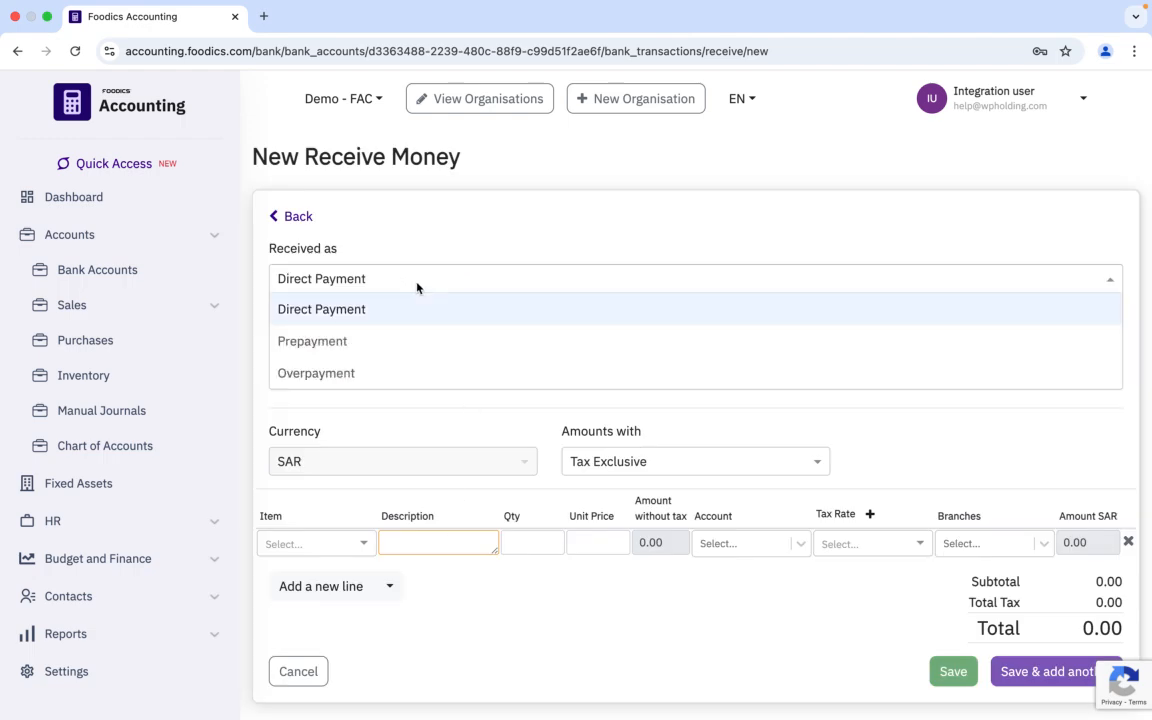
{"action": "left_click", "coordinate": [328, 375]}
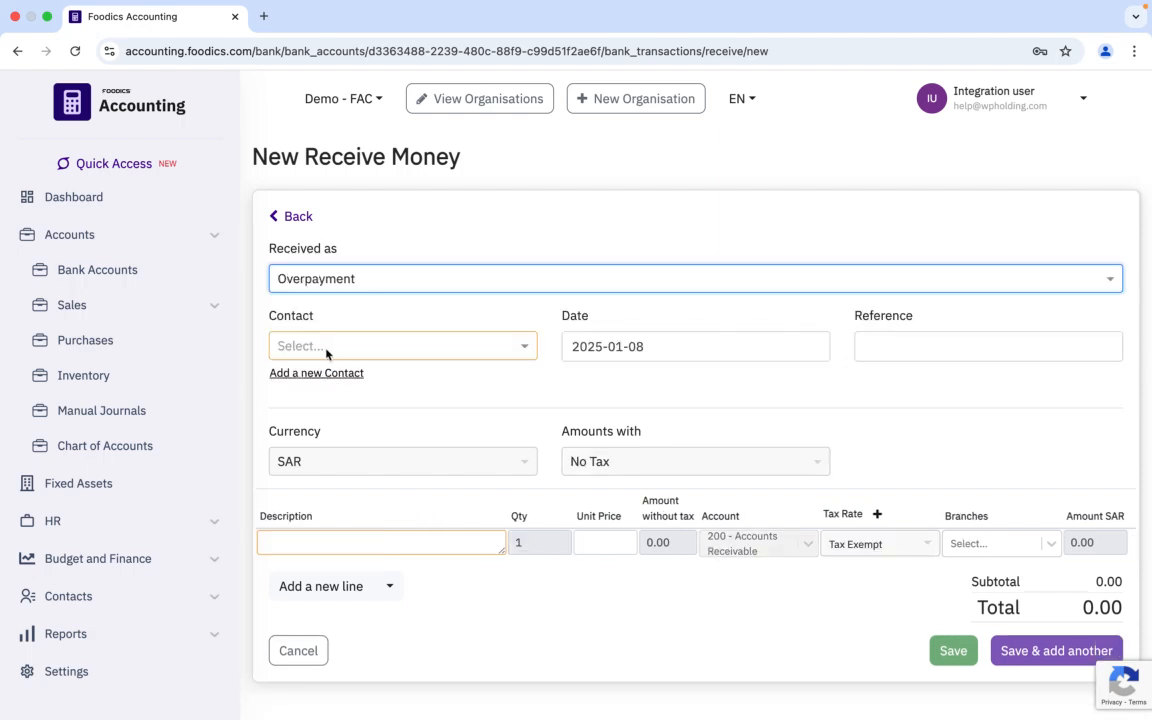
{"action": "left_click", "coordinate": [328, 348]}
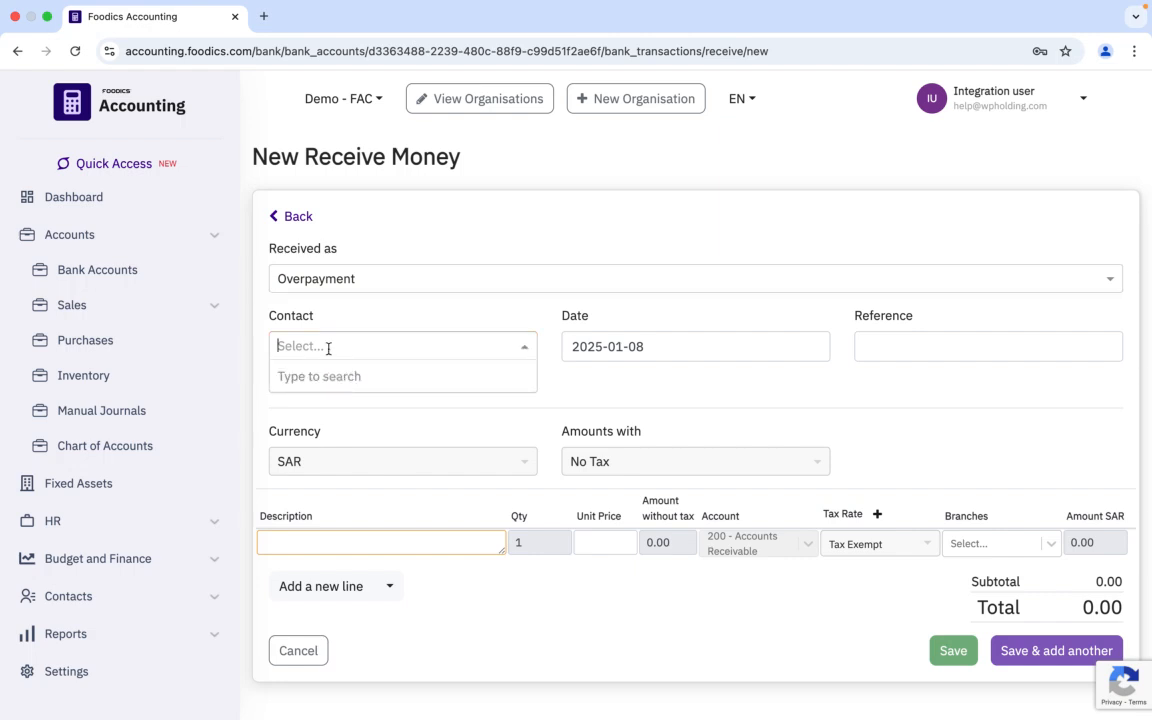
{"action": "type", "text": "Cus"}
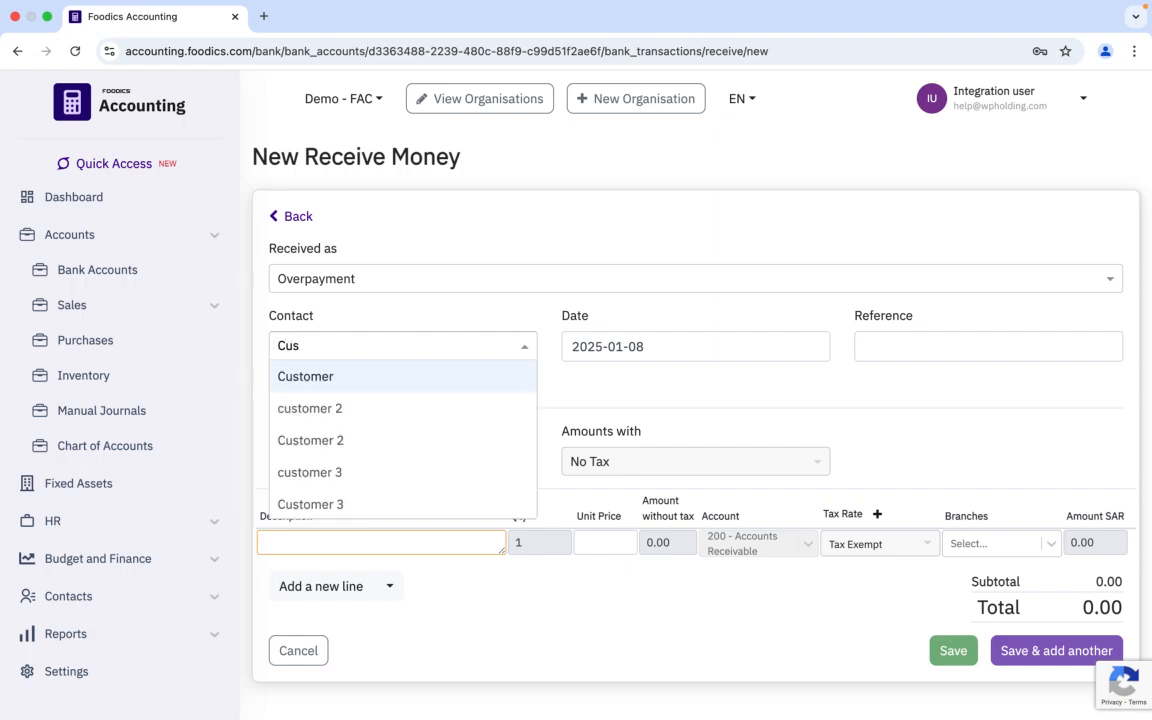
{"action": "left_click", "coordinate": [310, 419]}
{"action": "left_click", "coordinate": [965, 343]}
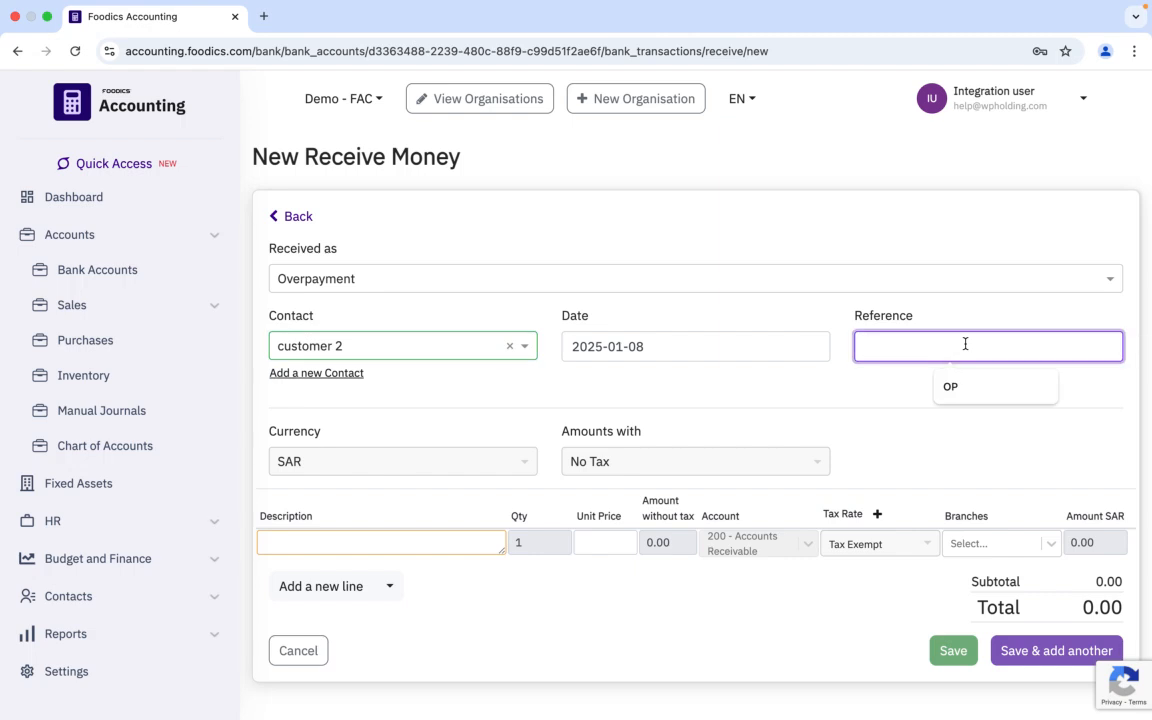
{"action": "left_click", "coordinate": [952, 389]}
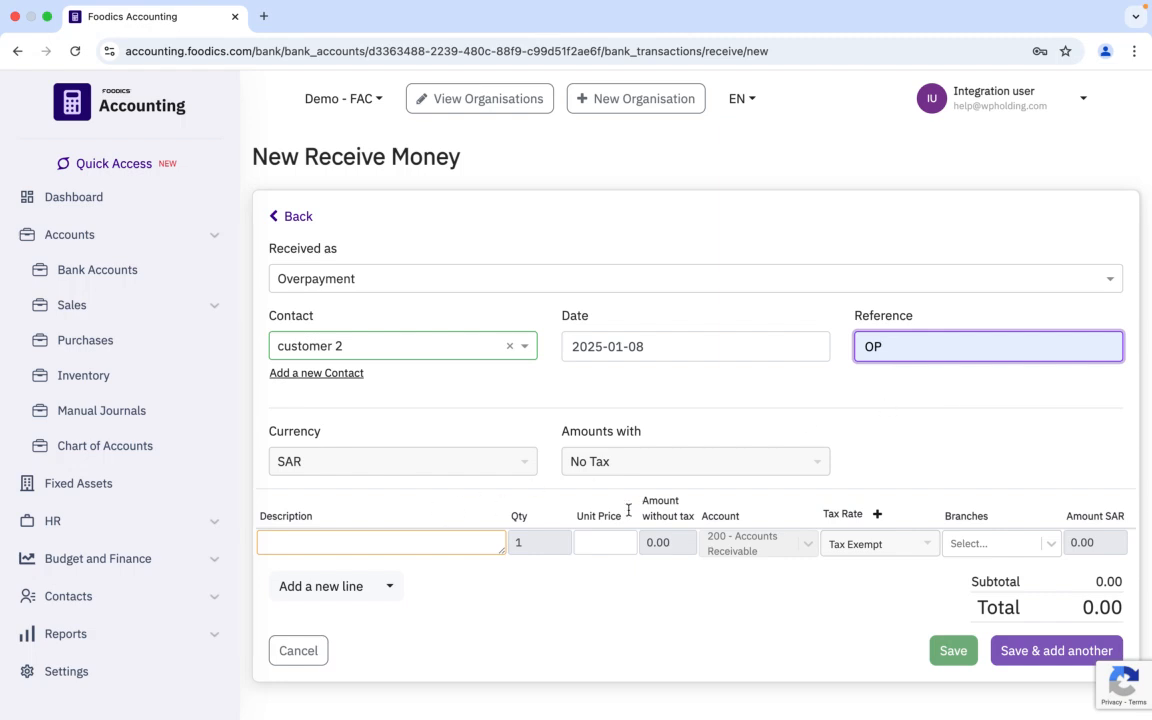
Step: Enter the line description "Overpayment to Customer 2"
{"action": "left_click", "coordinate": [432, 541]}
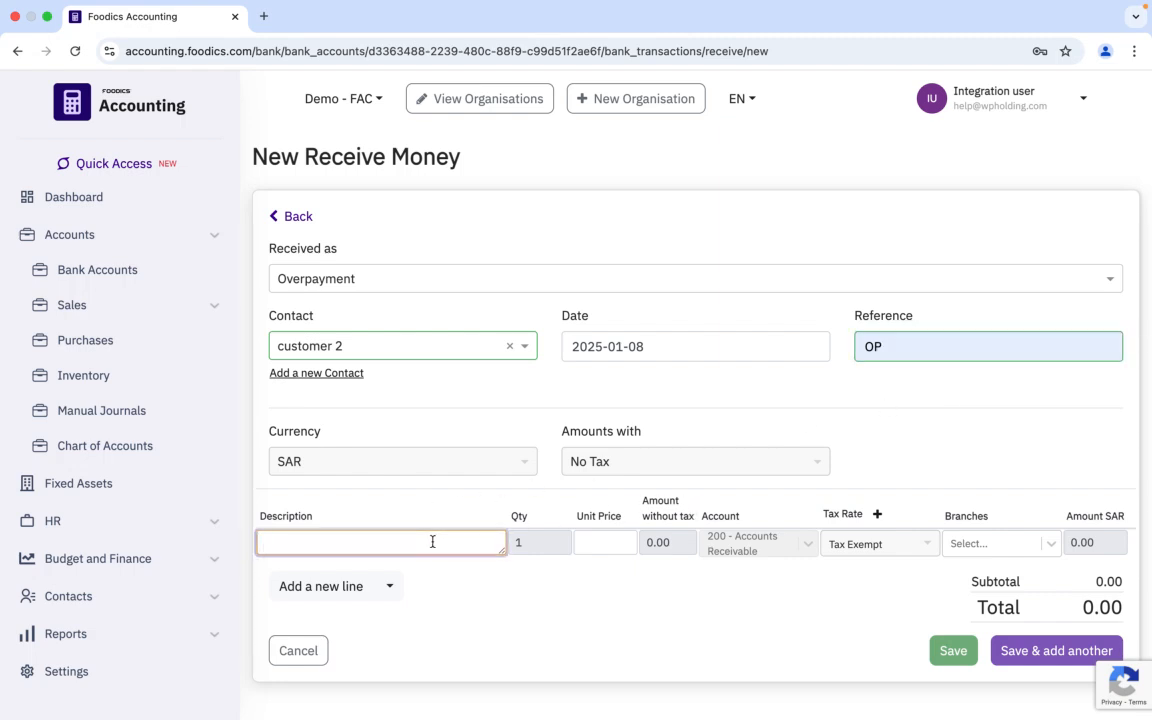
{"action": "type", "text": "Overpayment to Customer 2"}
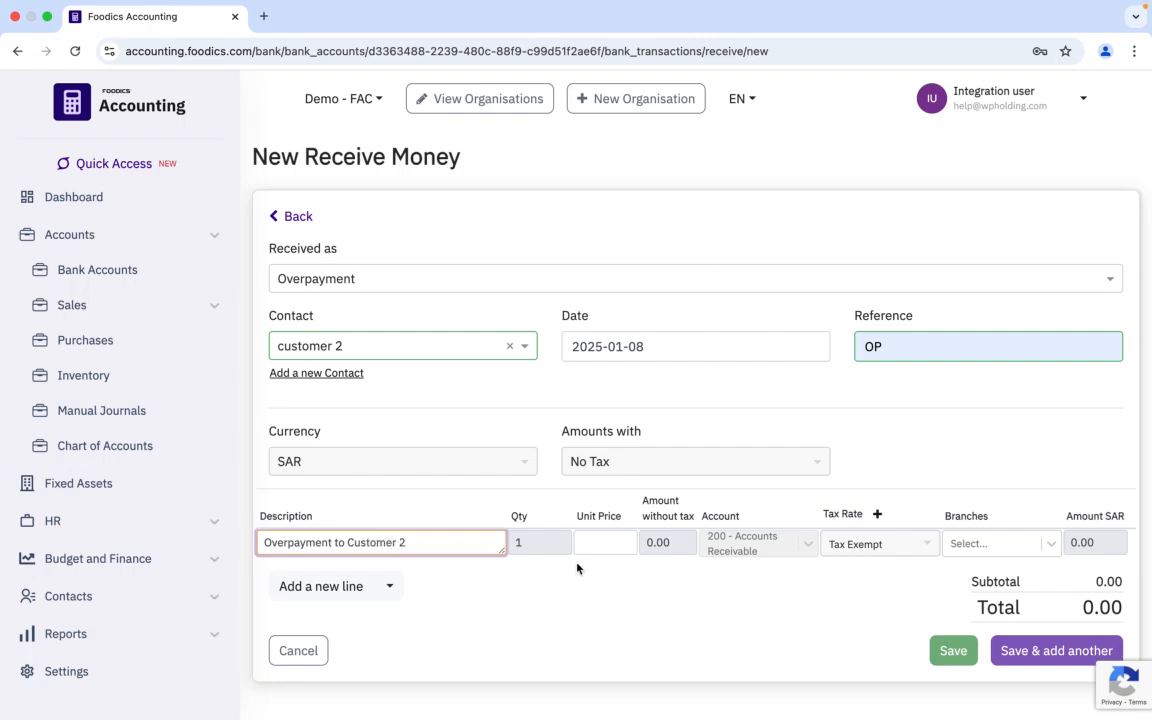
Step: Set the unit price to 1150, choose Branch 4 as the branch, and save the transaction
{"action": "left_click", "coordinate": [602, 542]}
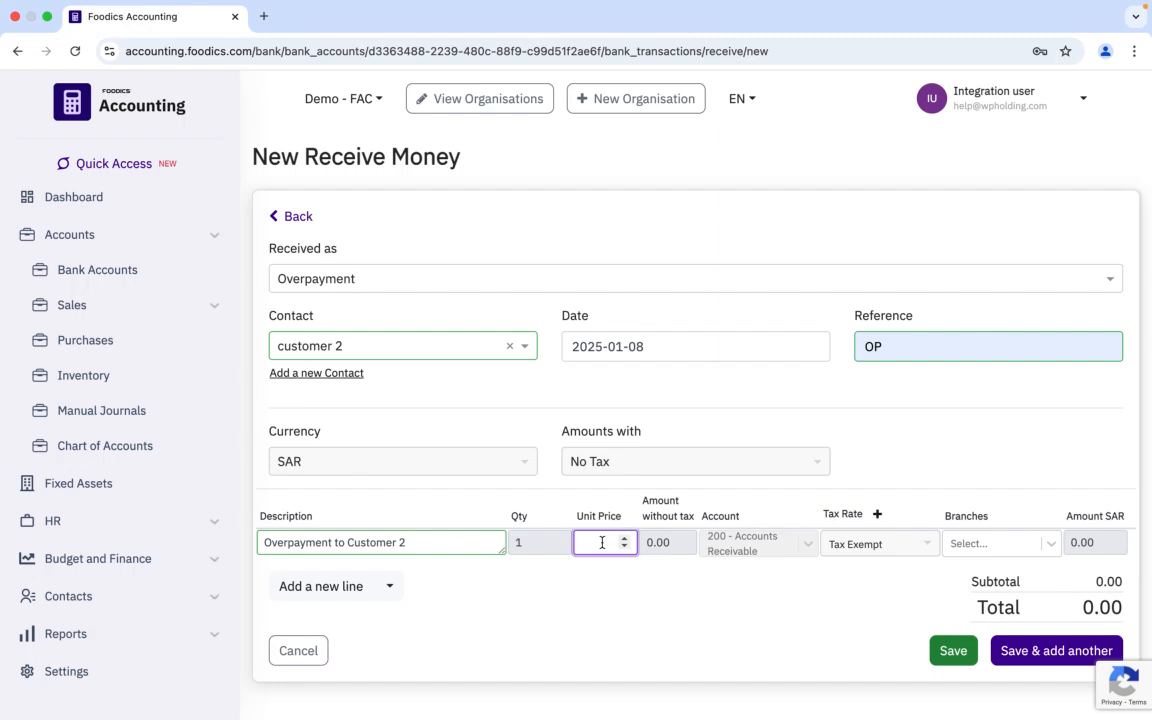
{"action": "type", "text": "1150"}
{"action": "left_click", "coordinate": [1001, 545]}
{"action": "left_click", "coordinate": [965, 581]}
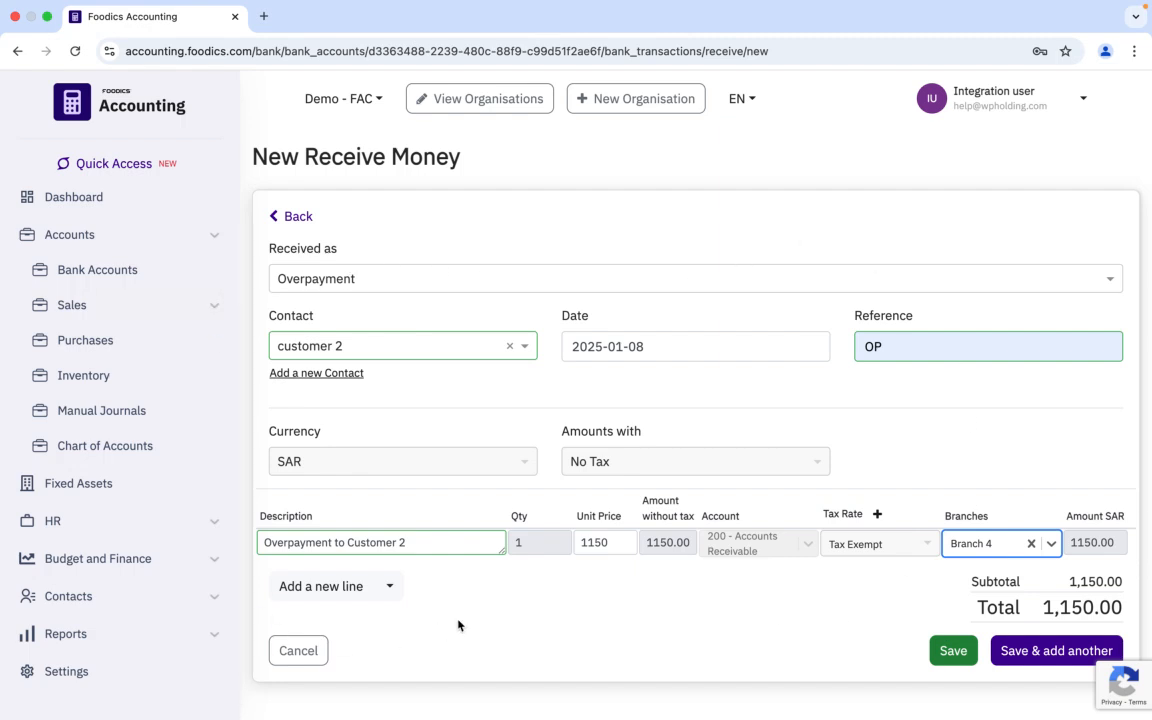
{"action": "left_click", "coordinate": [949, 652]}
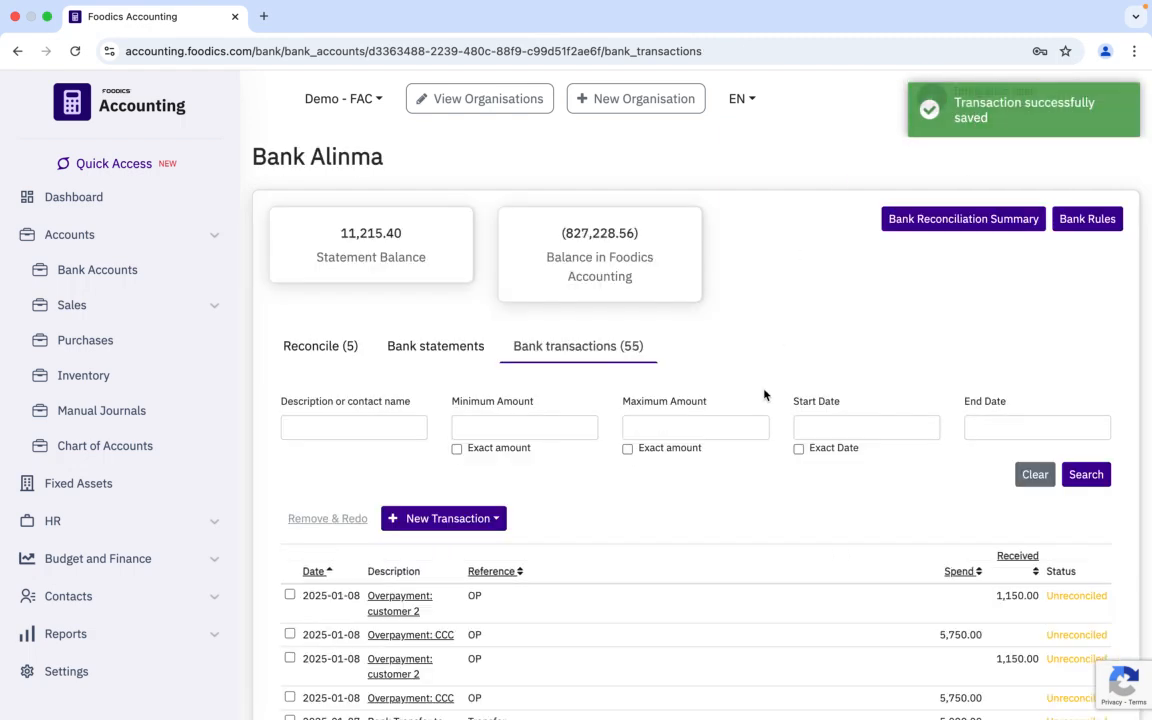
Step: Open the new customer 2 overpayment transaction from the list
{"action": "scroll", "coordinate": [758, 436], "scroll_direction": "down", "scroll_amount": 1}
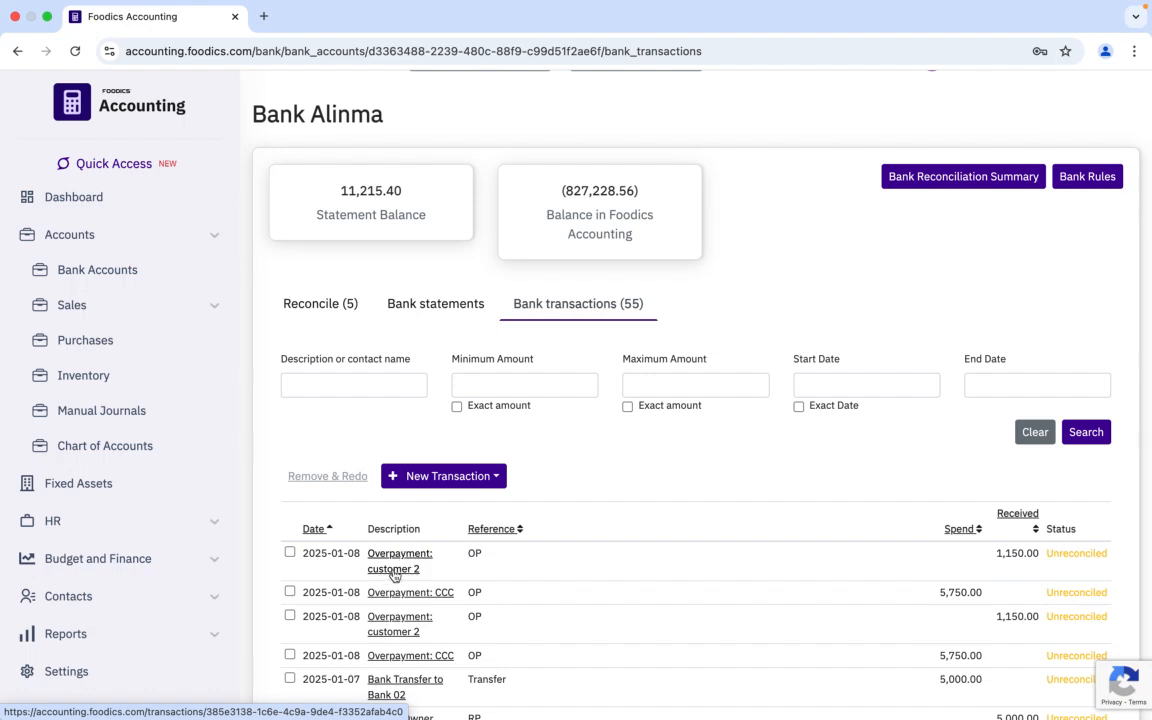
{"action": "left_click", "coordinate": [398, 569]}
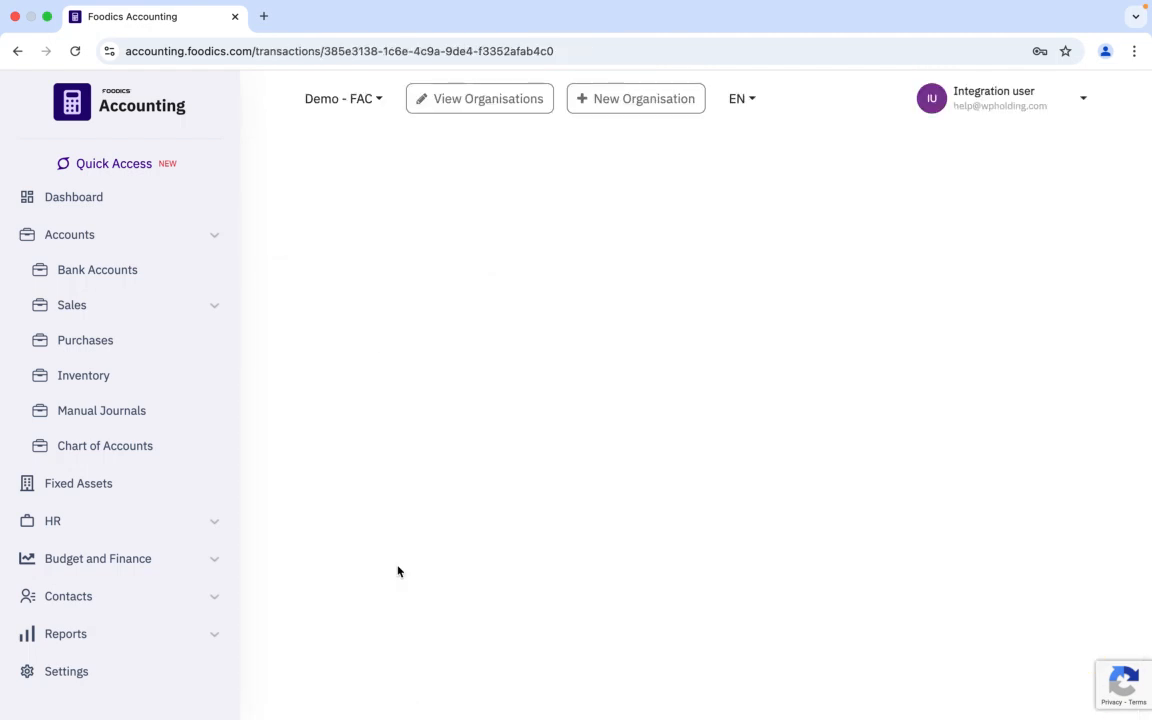